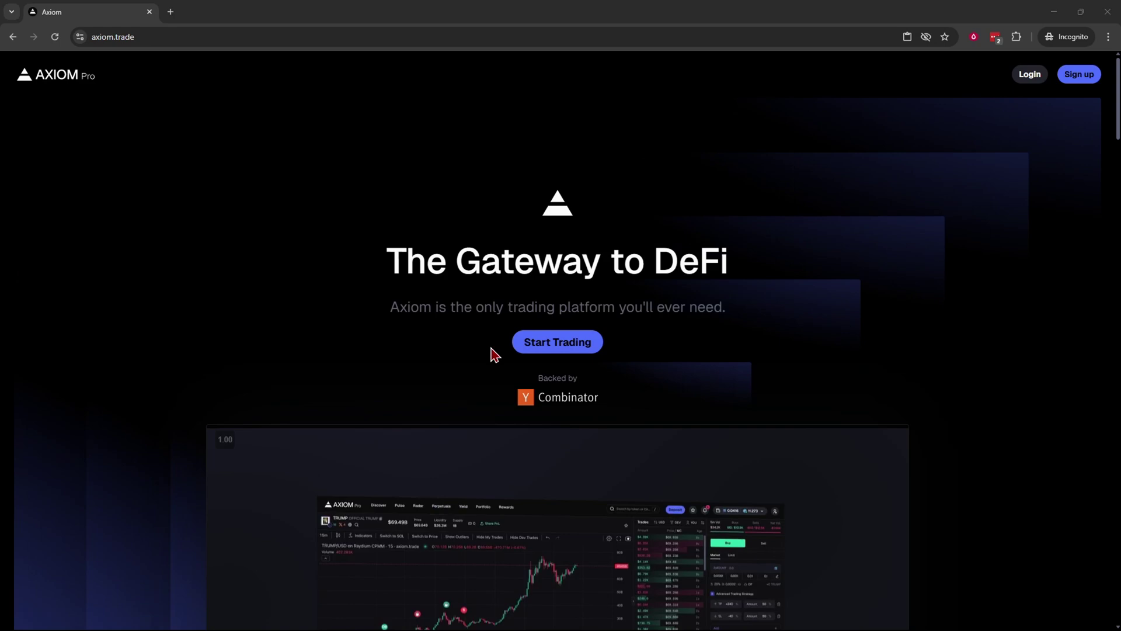
Open Start Trading's Sign Up form and enter the invite code to reach Discover.
left_click(566, 354)
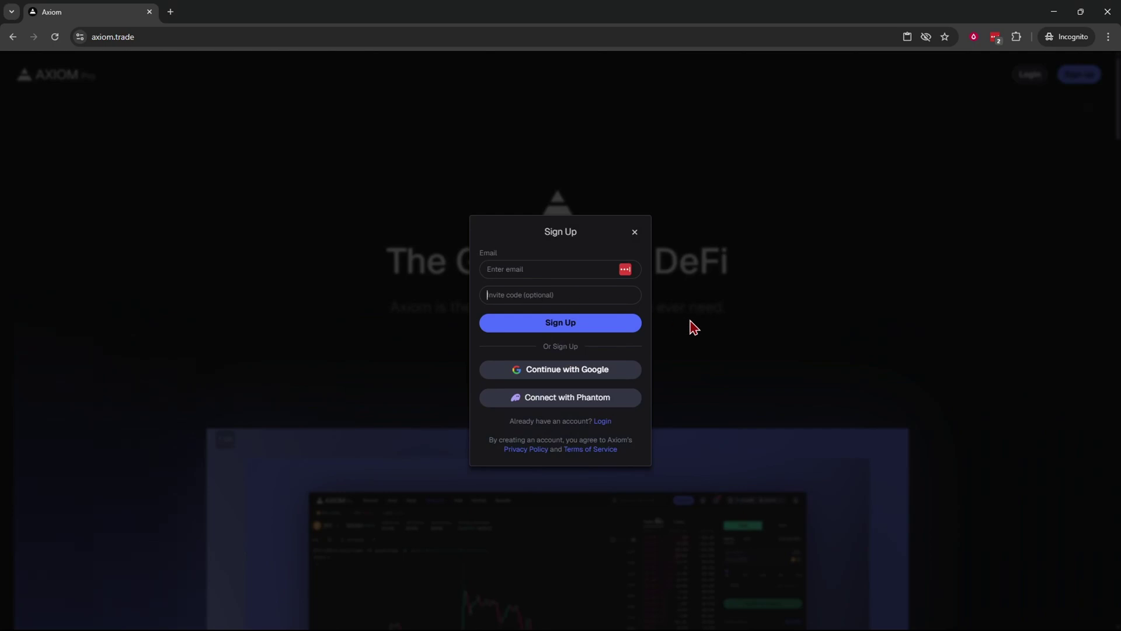
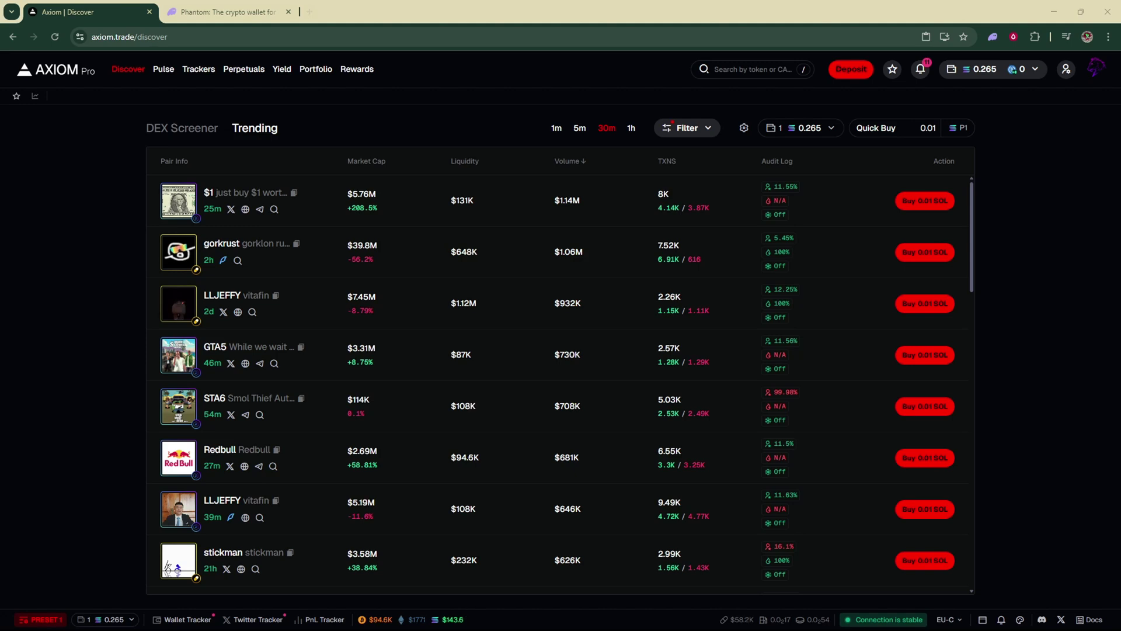
Confirm Phantom's Chrome extension is installed via its Web Store listing, then return to Axiom Discover.
left_click(222, 12)
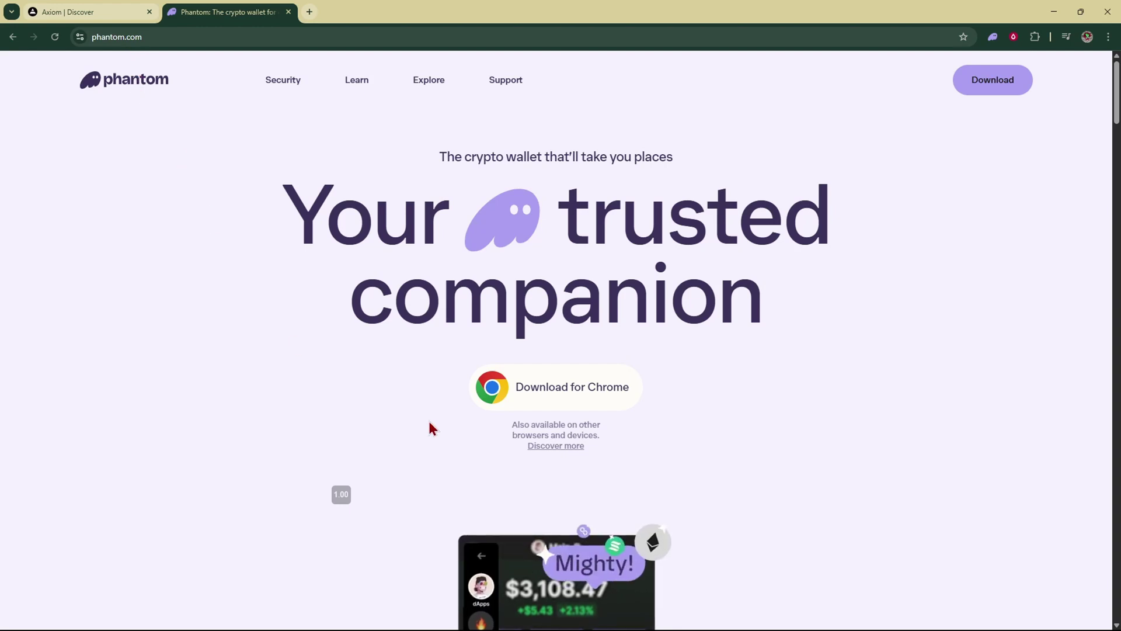
left_click(543, 407)
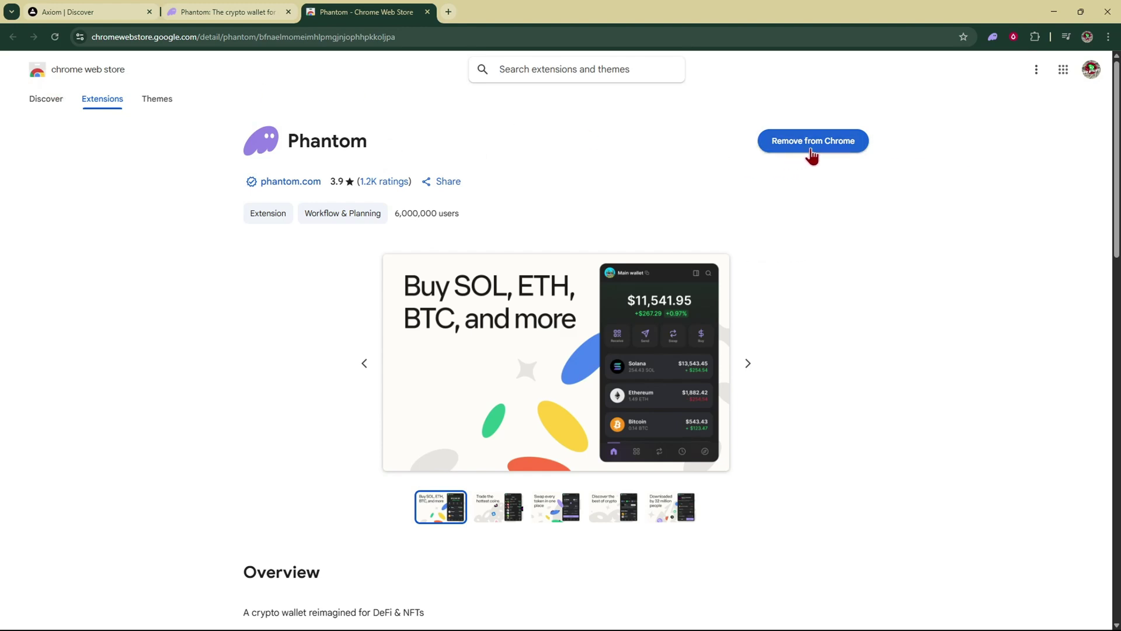
key("ctrl+w")
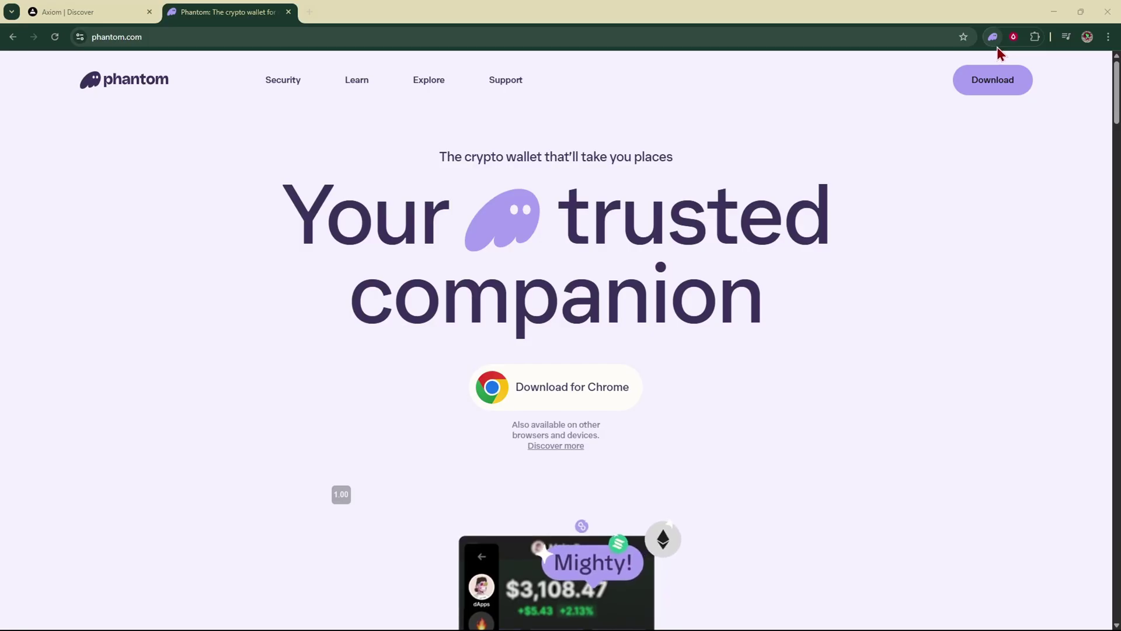
left_click(993, 37)
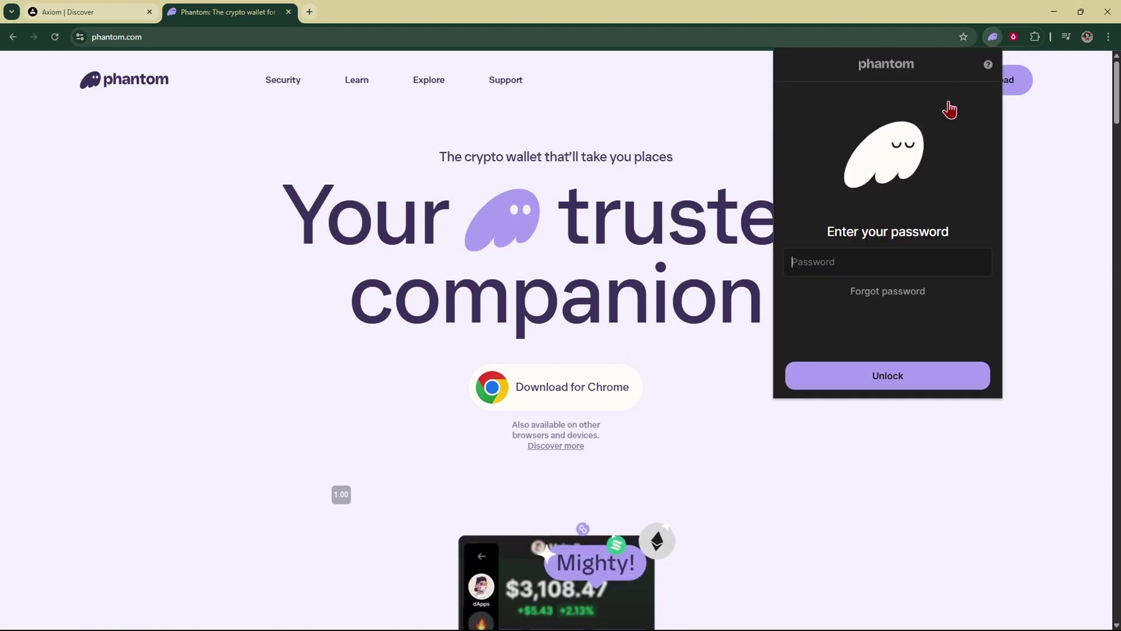
left_click(87, 11)
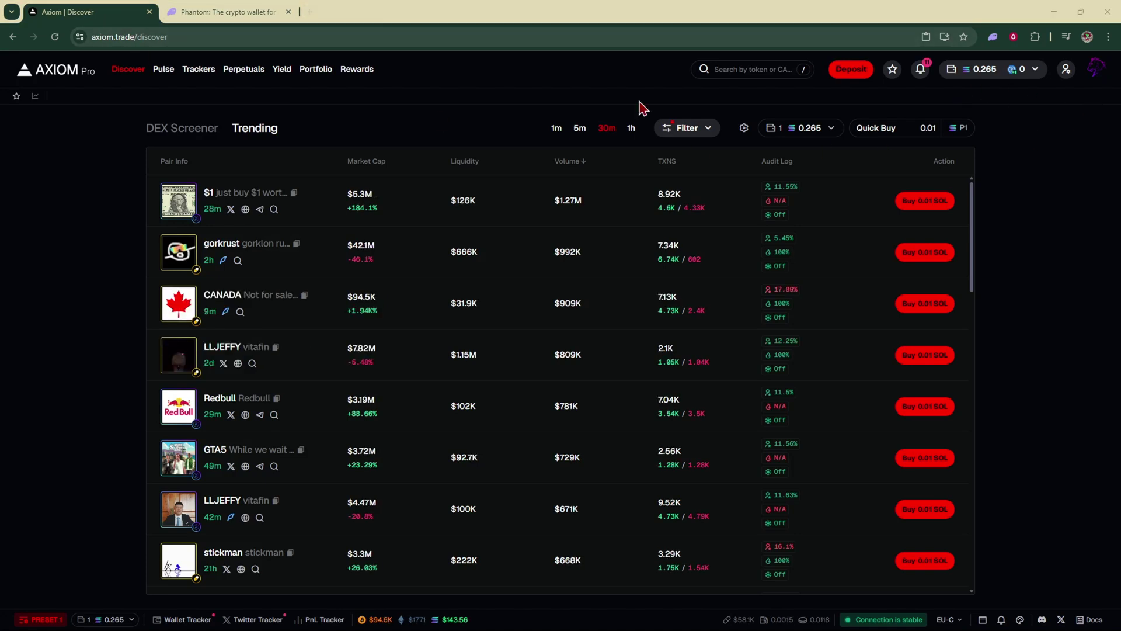
From the wallet balance dropdown, open Deposit and copy the Solana deposit address.
left_click(1037, 77)
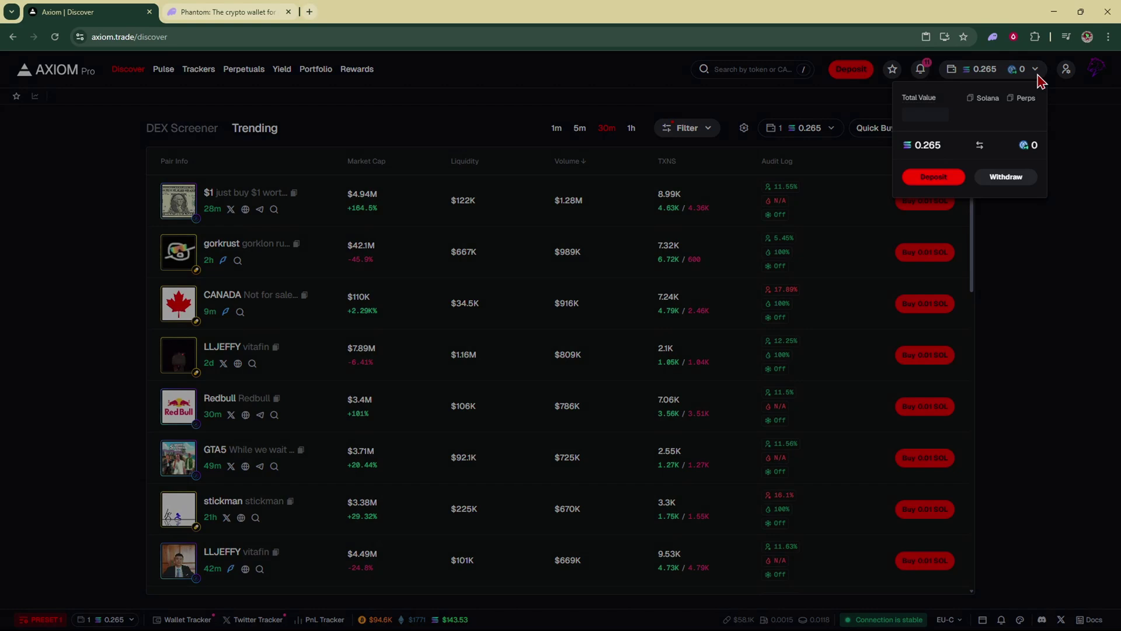
left_click(944, 185)
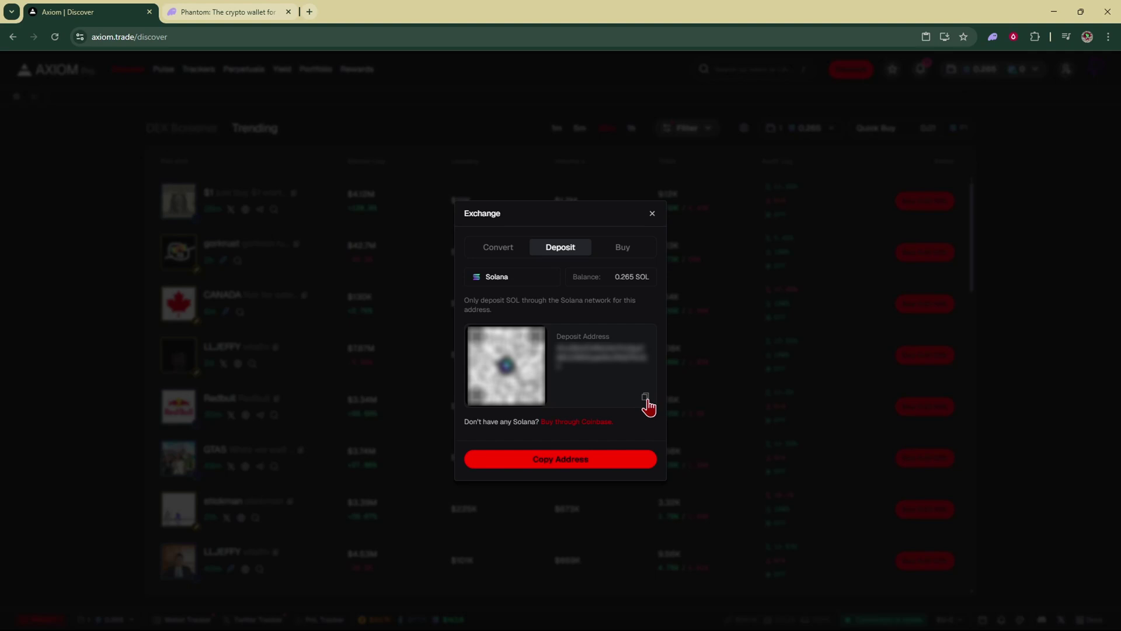
left_click(646, 398)
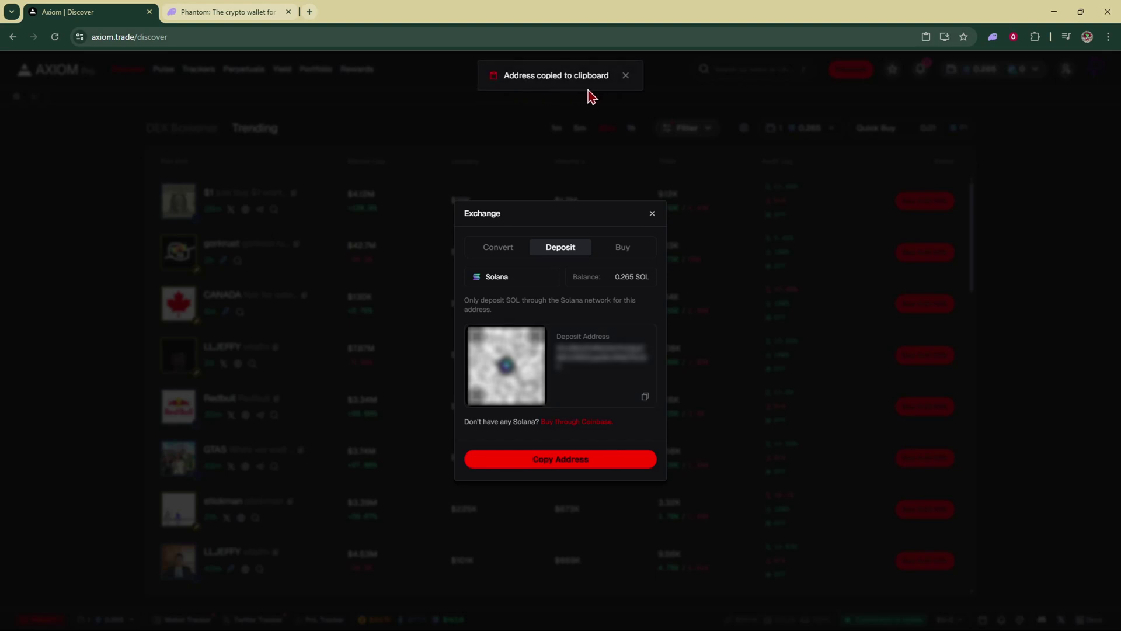
Unlock the Phantom wallet extension with the account password.
left_click(993, 40)
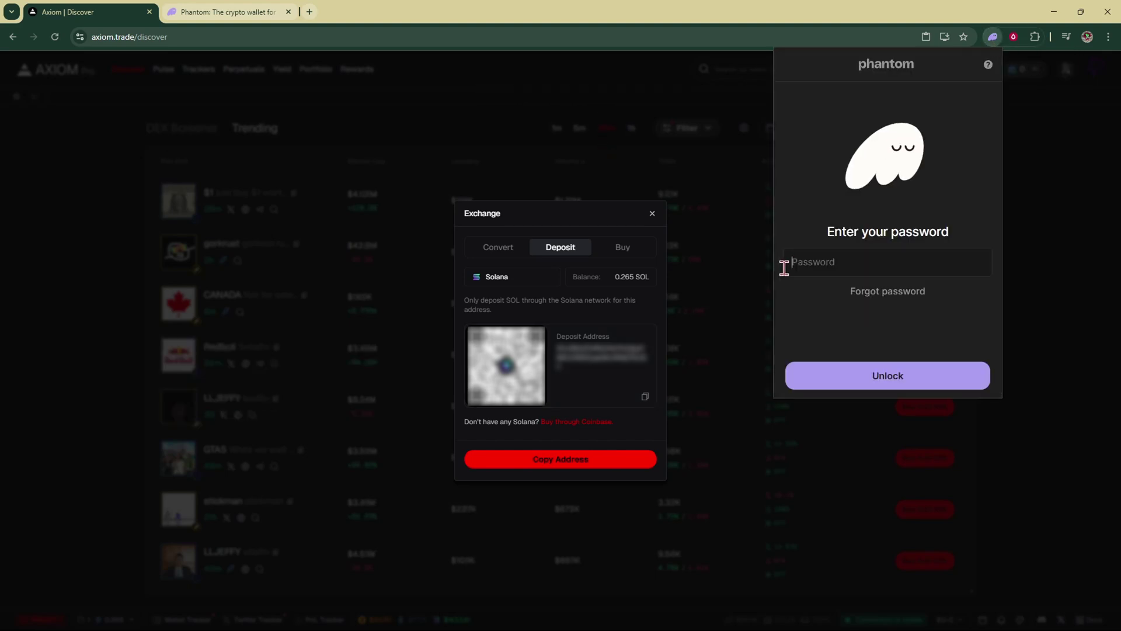
type("*************")
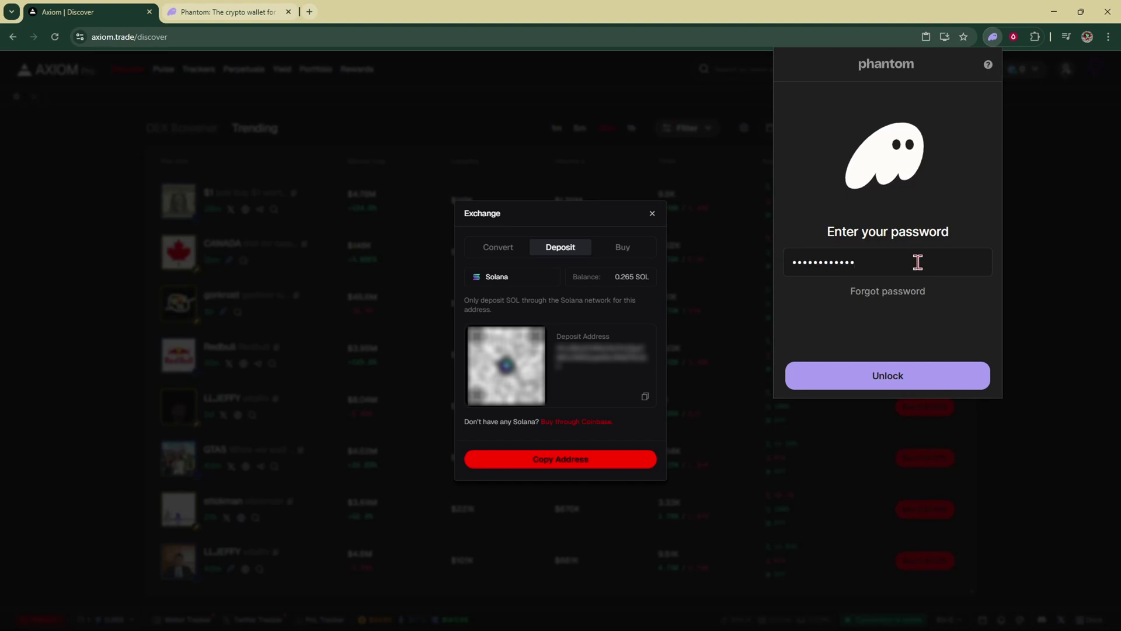
left_click(908, 378)
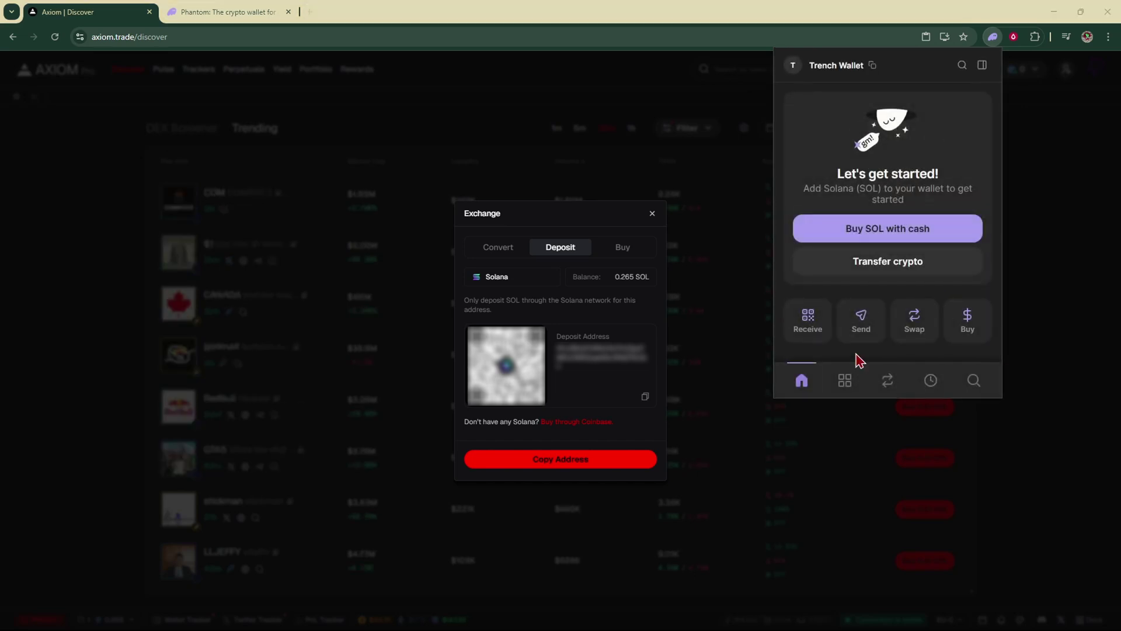
Fill a Solana send of 1 SOL to the pasted Axiom deposit address, then dismiss both windows.
left_click(860, 324)
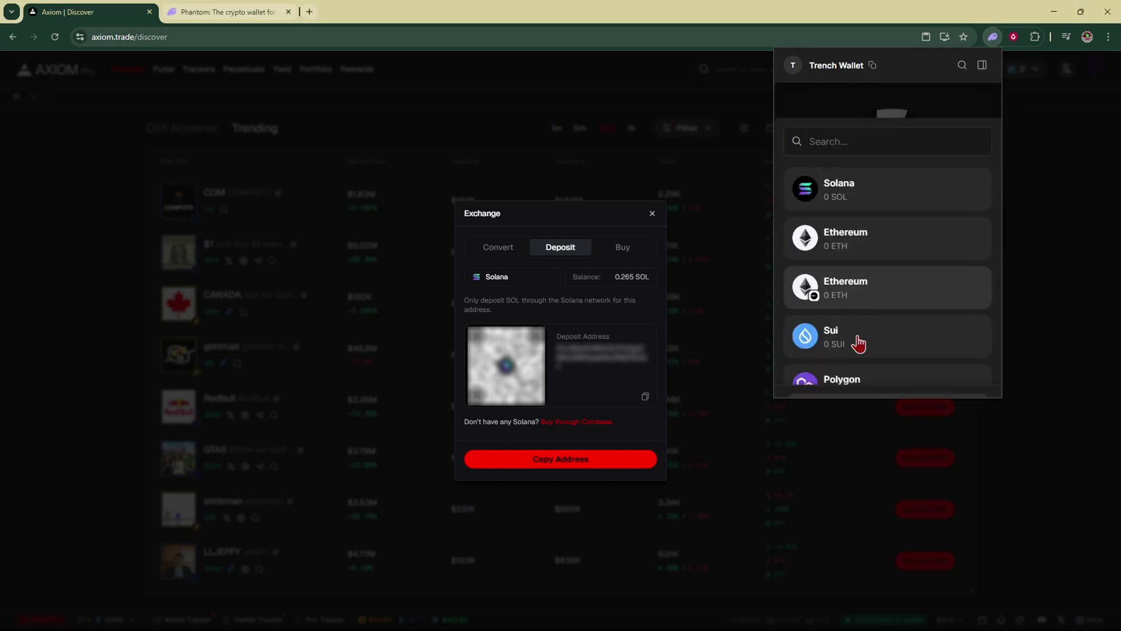
left_click(826, 167)
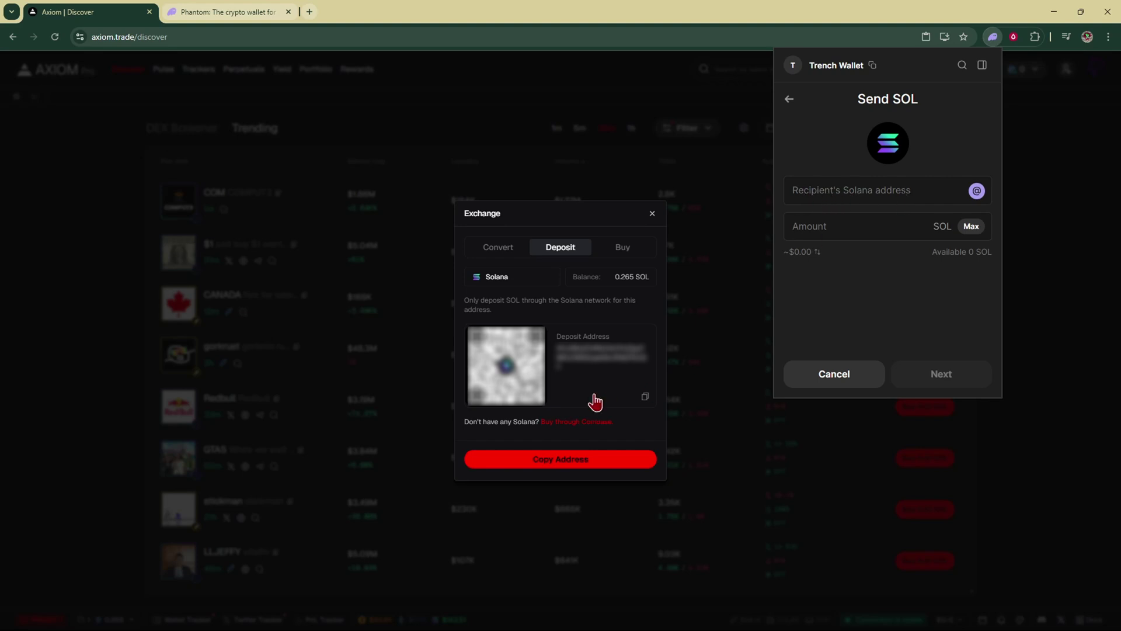
left_click(808, 198)
key("ctrl+v")
left_click(848, 246)
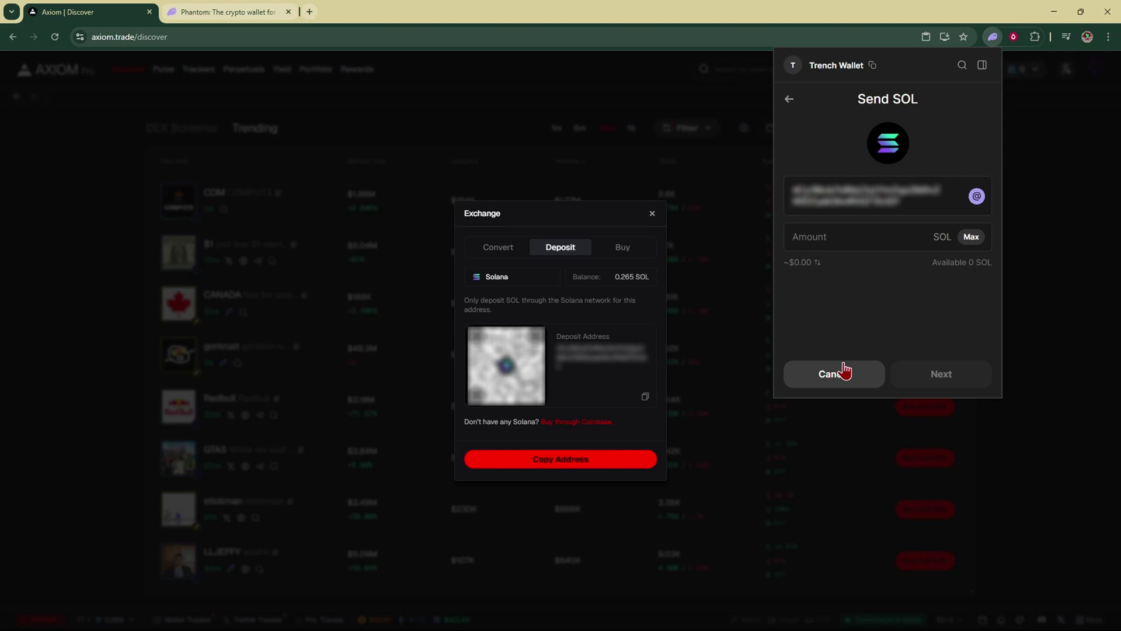
type("1")
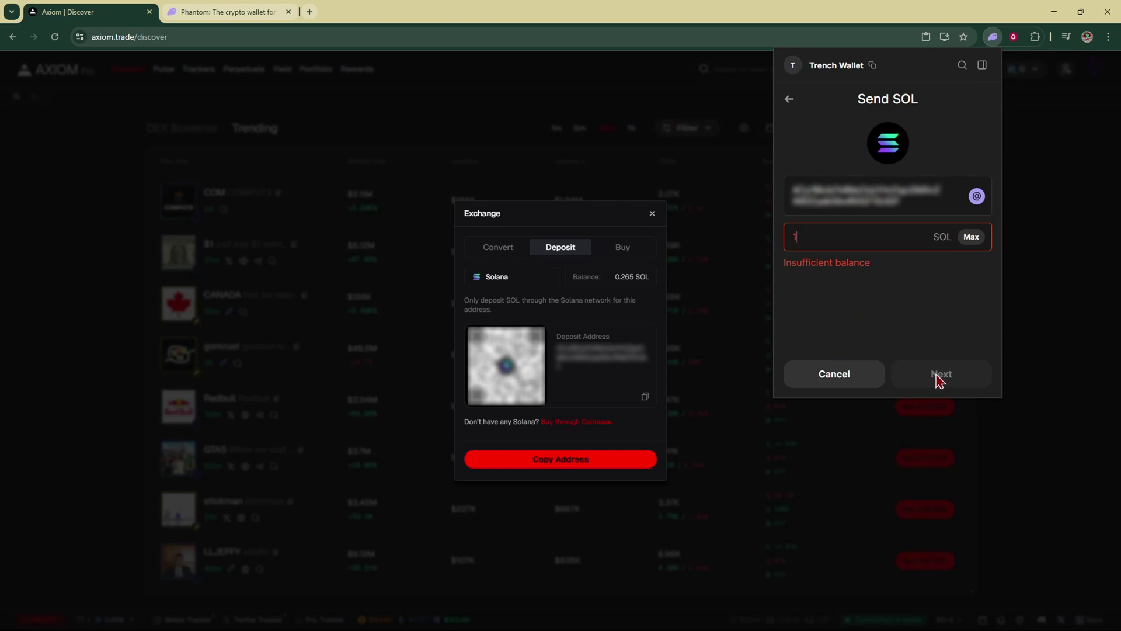
key("Escape")
key("Escape")
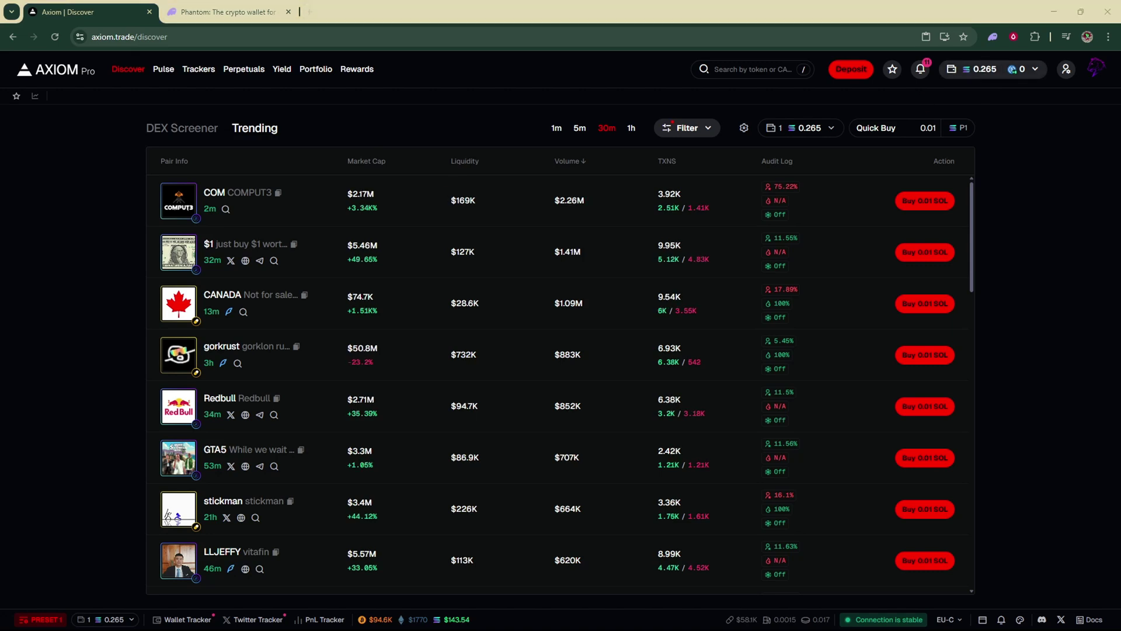
Switch trending to 5 minutes, view Account and Security, then go to Portfolio's Wallets list.
left_click(579, 128)
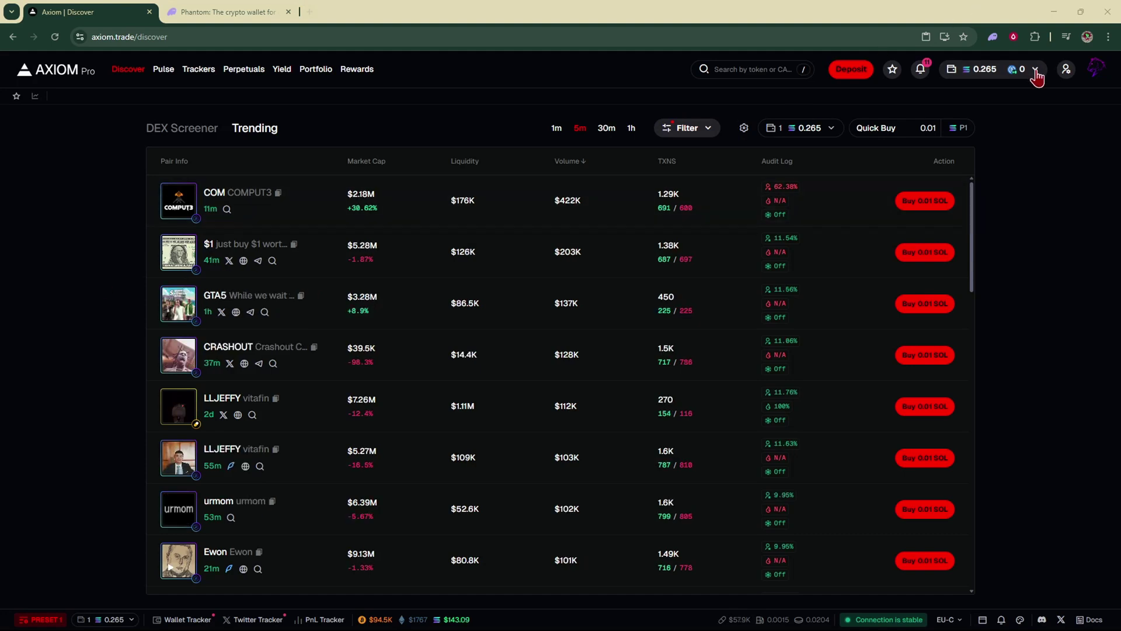
left_click(1068, 76)
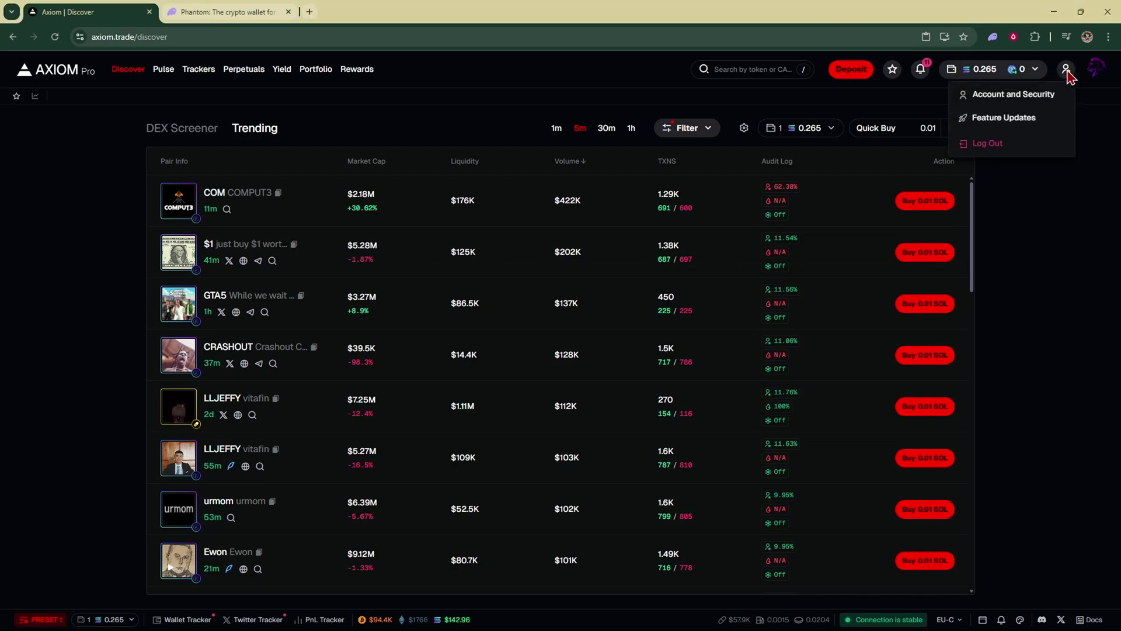
left_click(1047, 93)
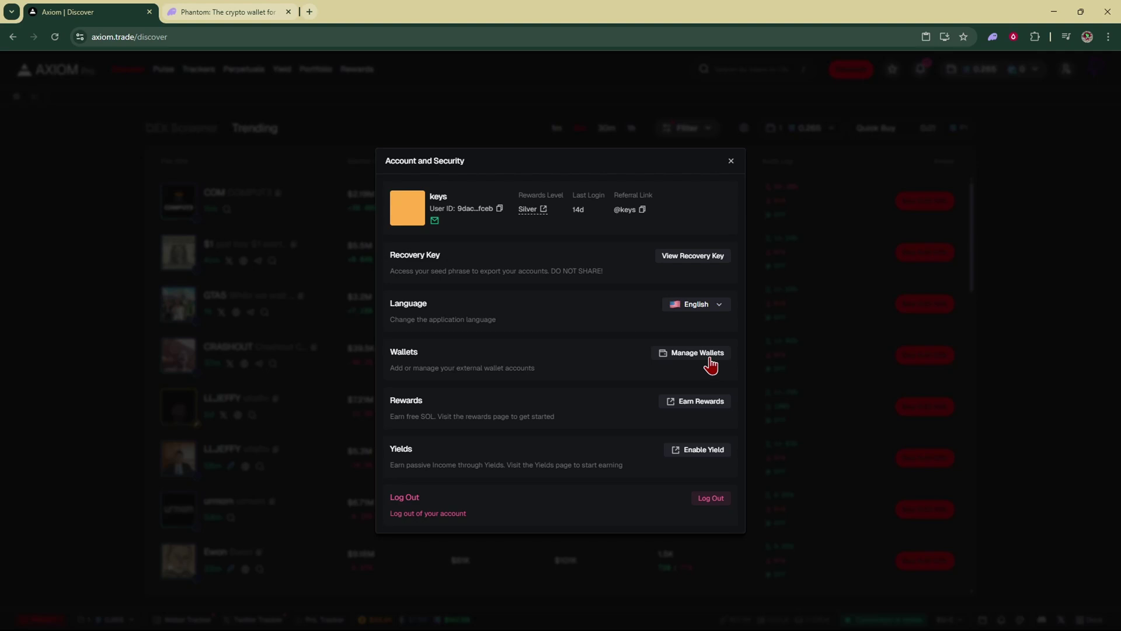
left_click(928, 226)
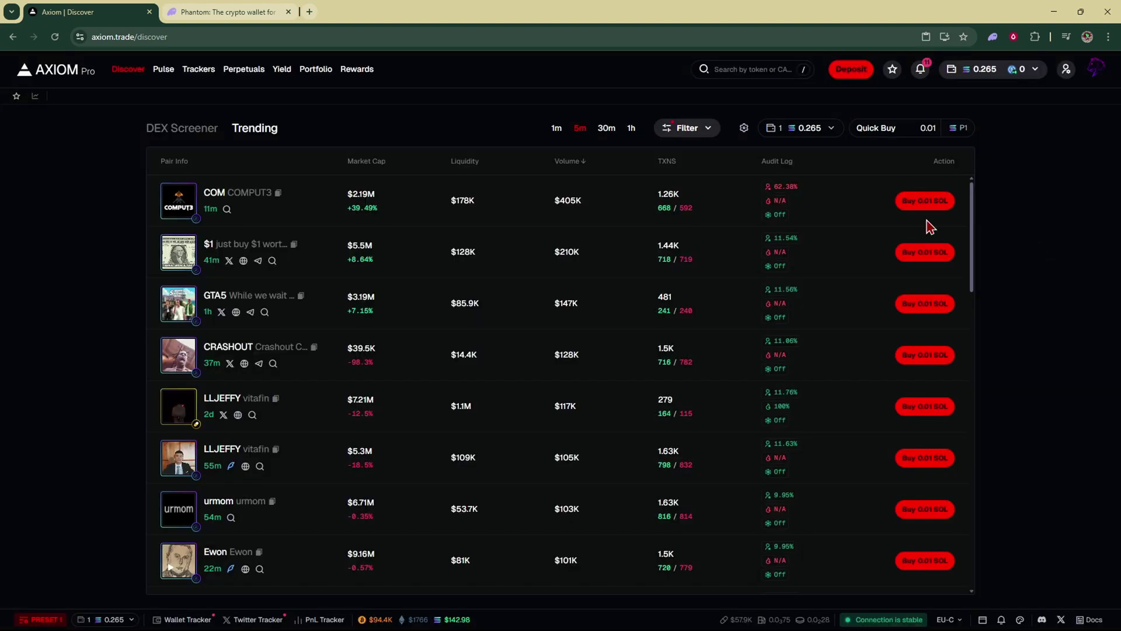
left_click(308, 74)
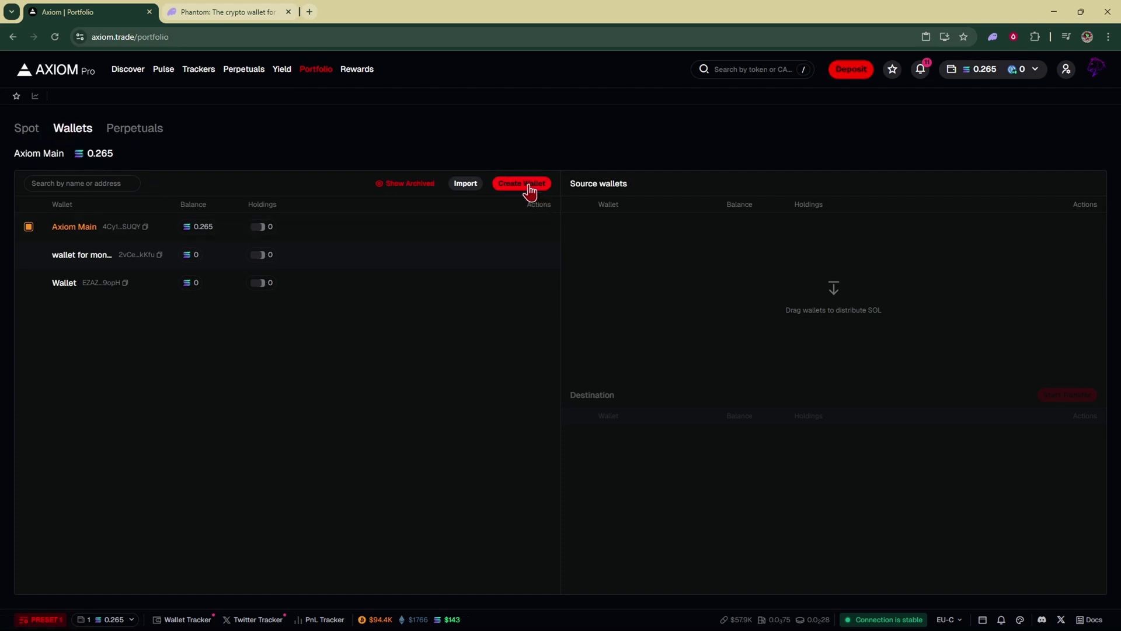
left_click(465, 185)
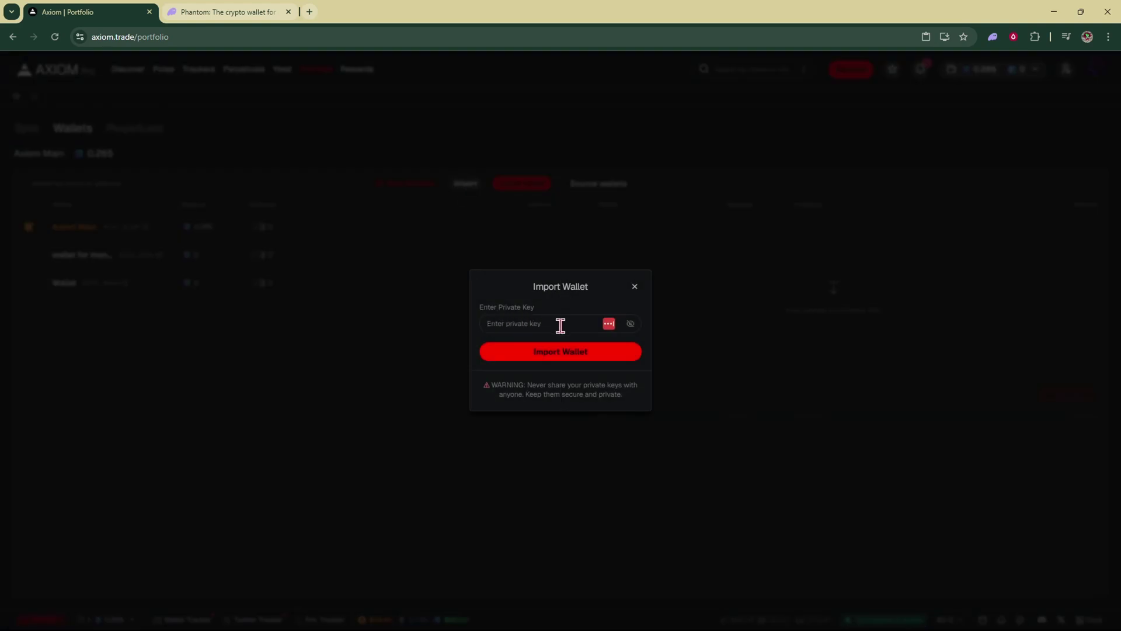
left_click(993, 39)
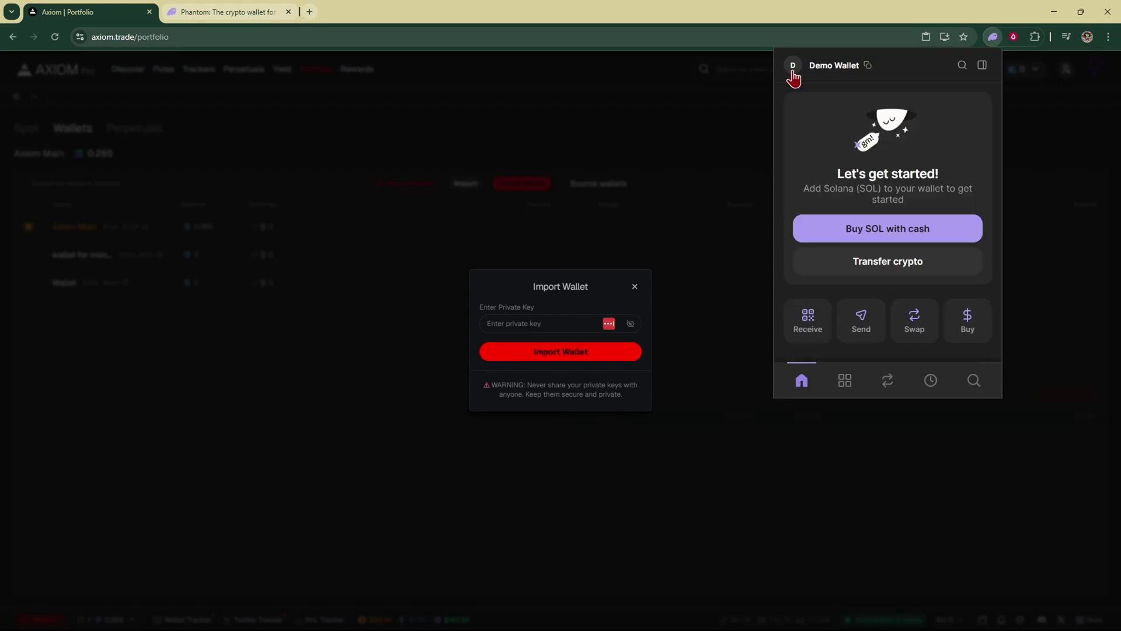
left_click(792, 69)
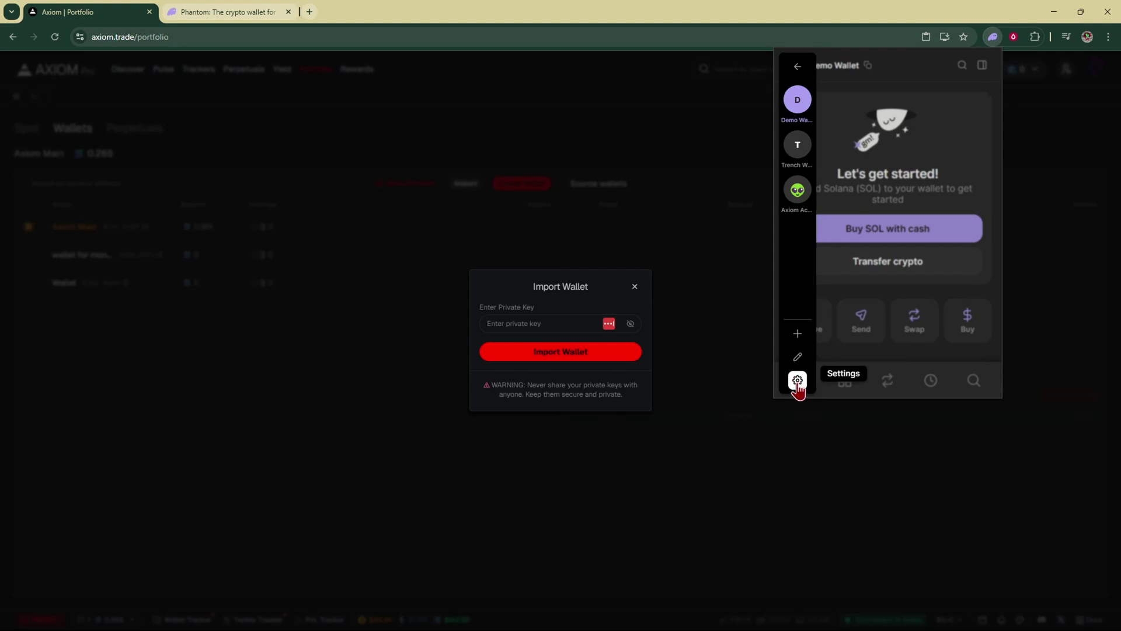
left_click(798, 381)
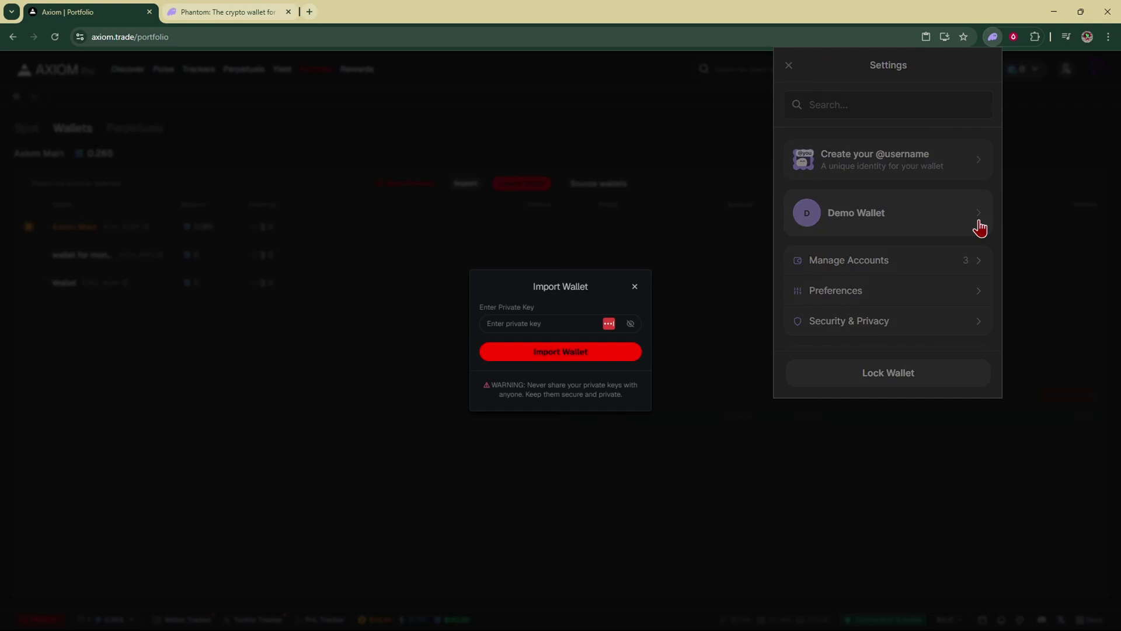
left_click(979, 226)
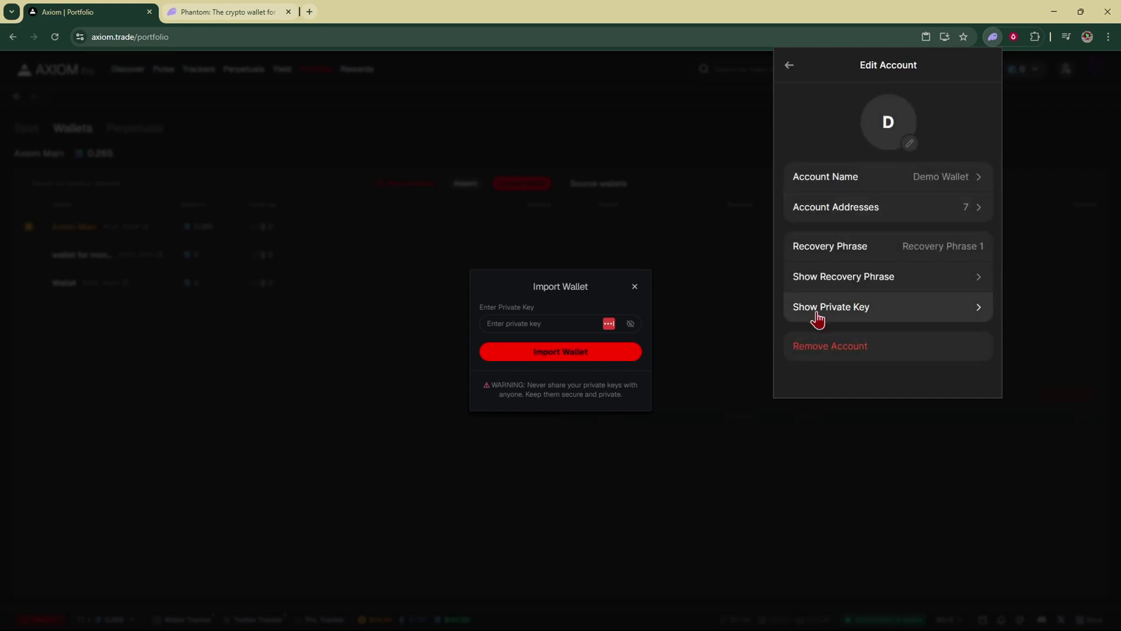
Enter the Phantom password, choose Solana, tick the no-sharing acknowledgement and reveal the private key.
left_click(901, 323)
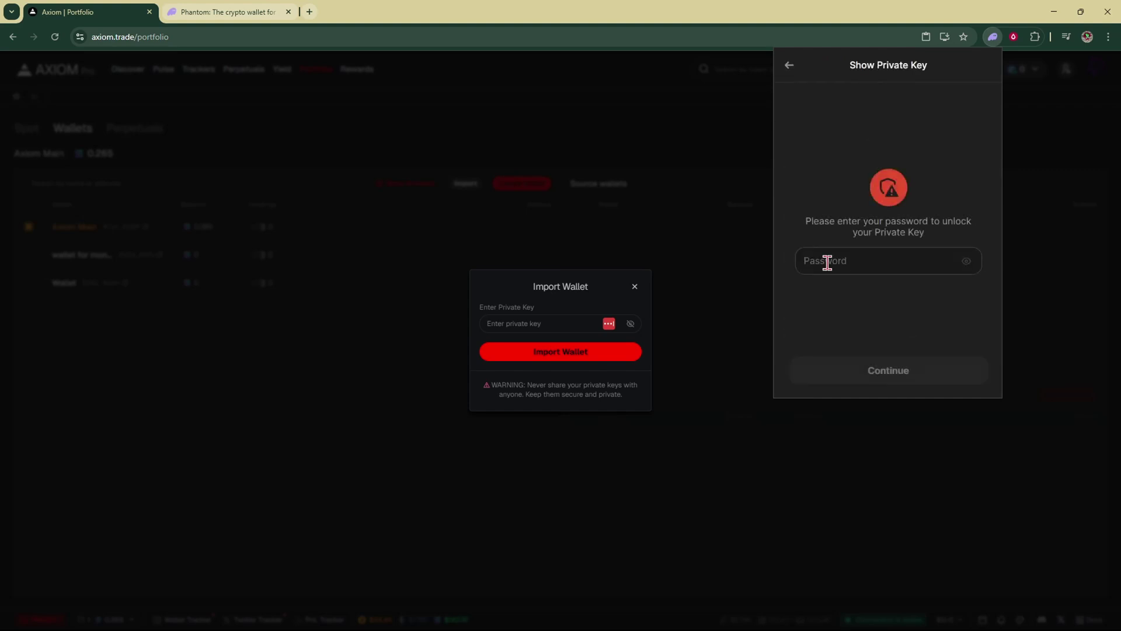
type("••••")
key("Return")
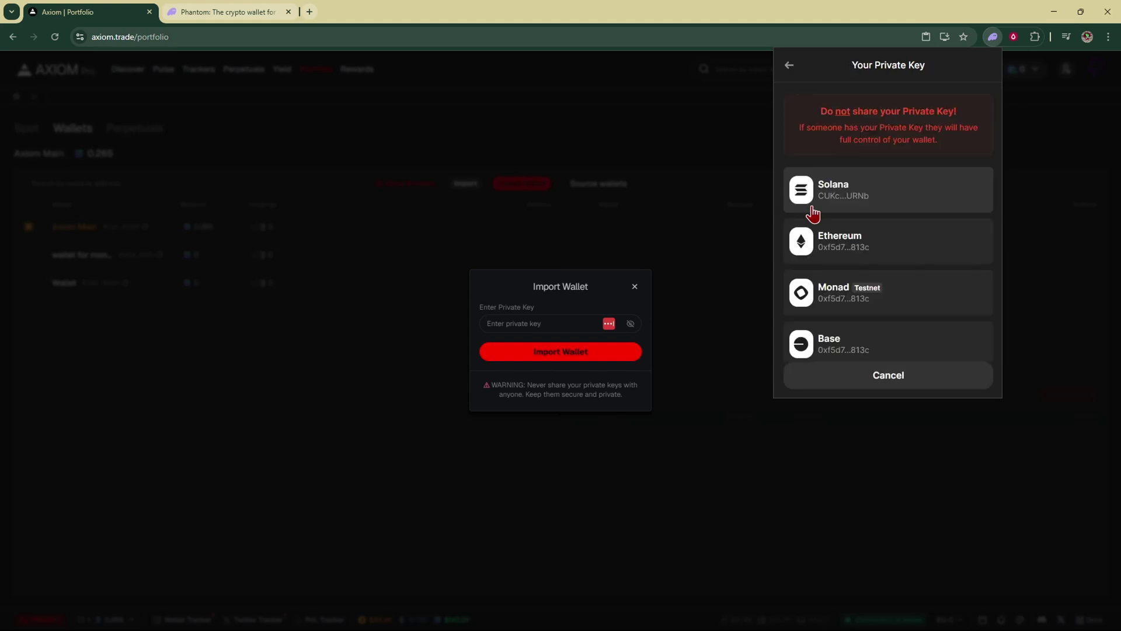
left_click(812, 213)
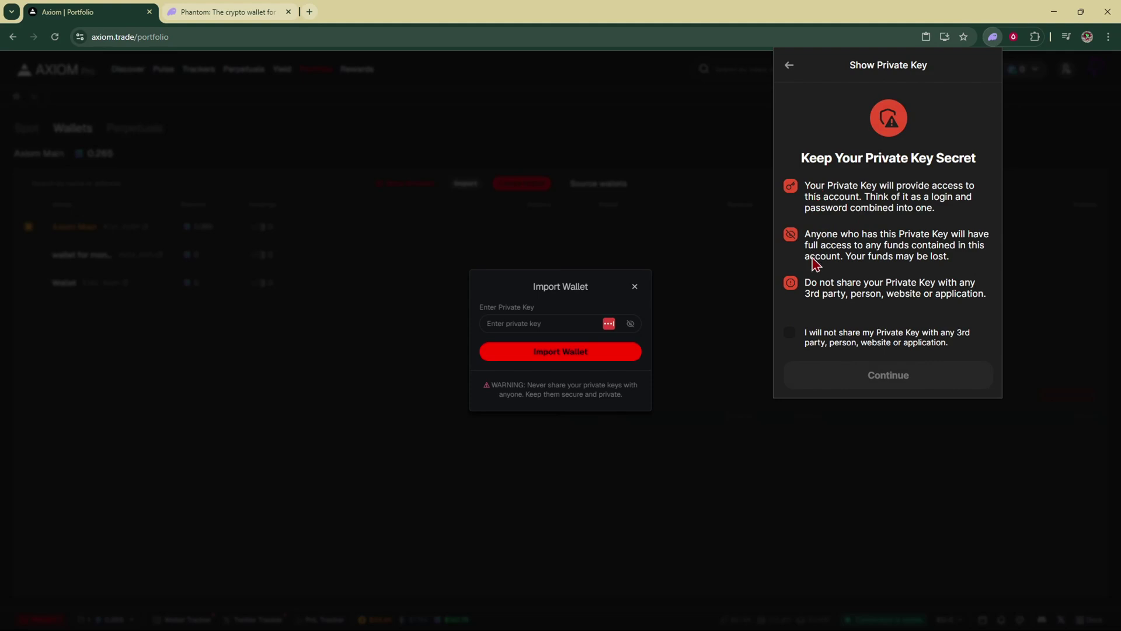
left_click(793, 336)
left_click(791, 335)
left_click(789, 335)
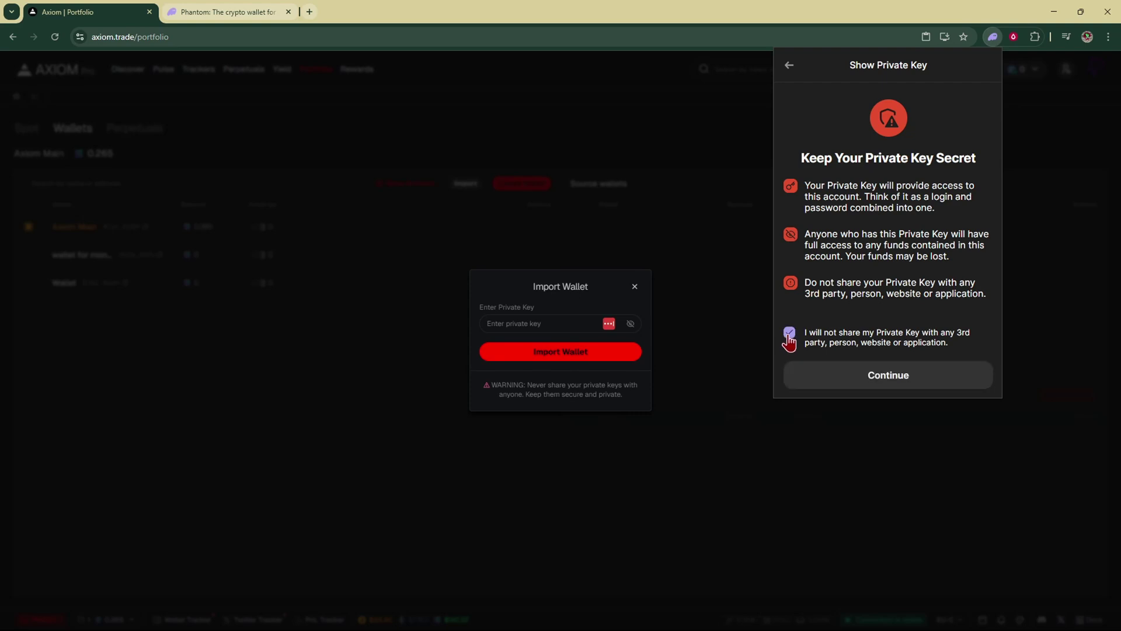
left_click(815, 379)
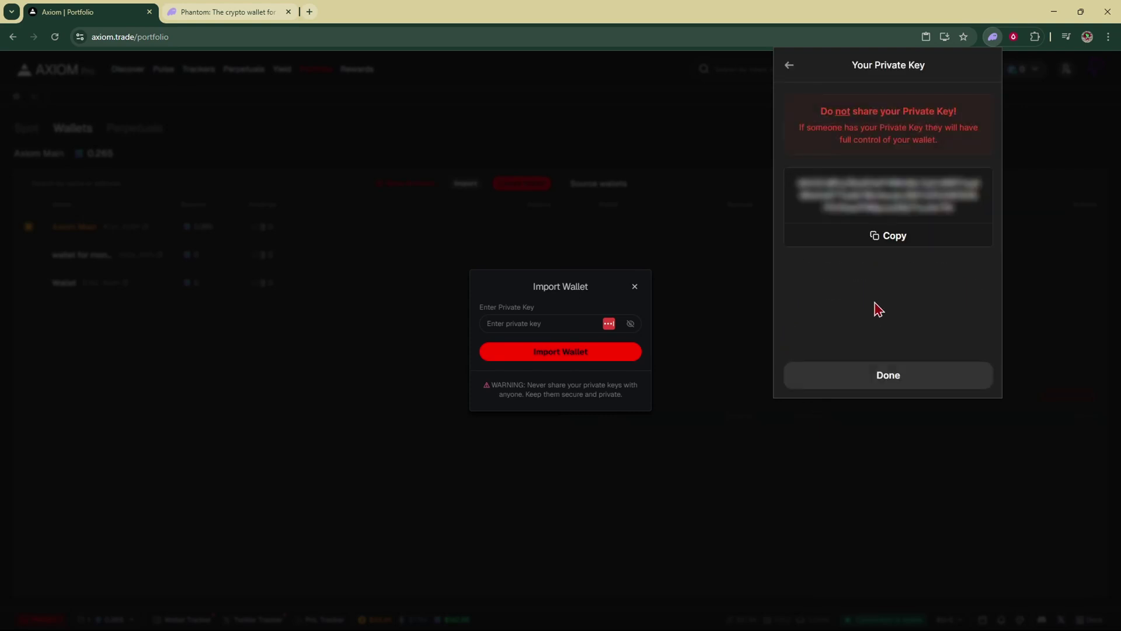
Copy the Demo Wallet Solana private key from Phantom, paste it into Axiom's field and import.
left_click(885, 242)
left_click(528, 325)
key("ctrl+v")
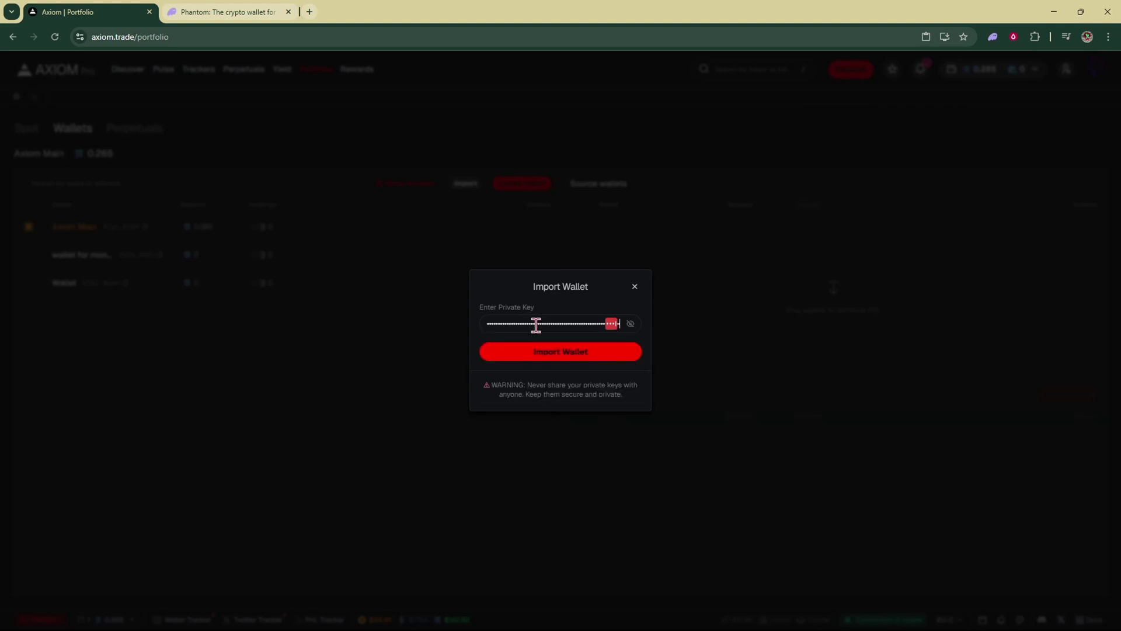
left_click(600, 358)
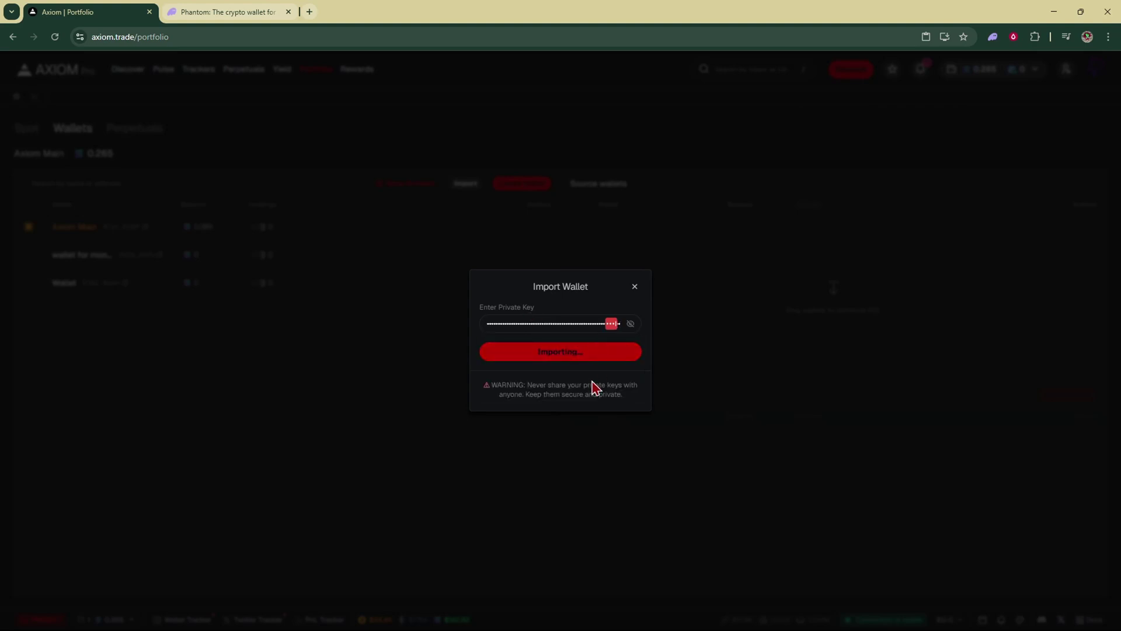